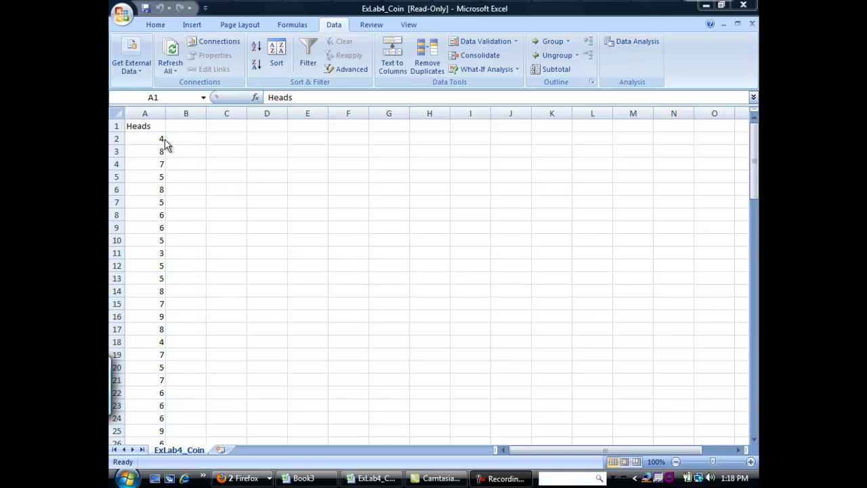
# Focus the worksheet, dismiss the colour-scheme prompt, and review the Heads counts in column A
pyautogui.click(198, 181)
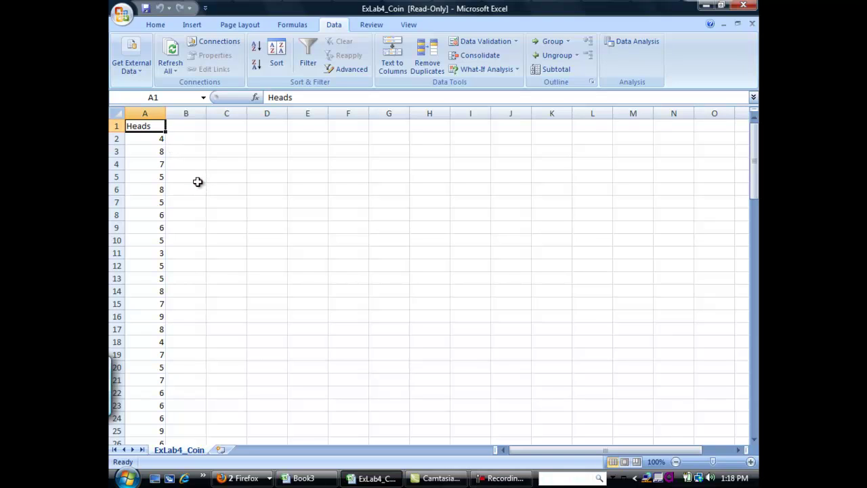
pyautogui.click(151, 142)
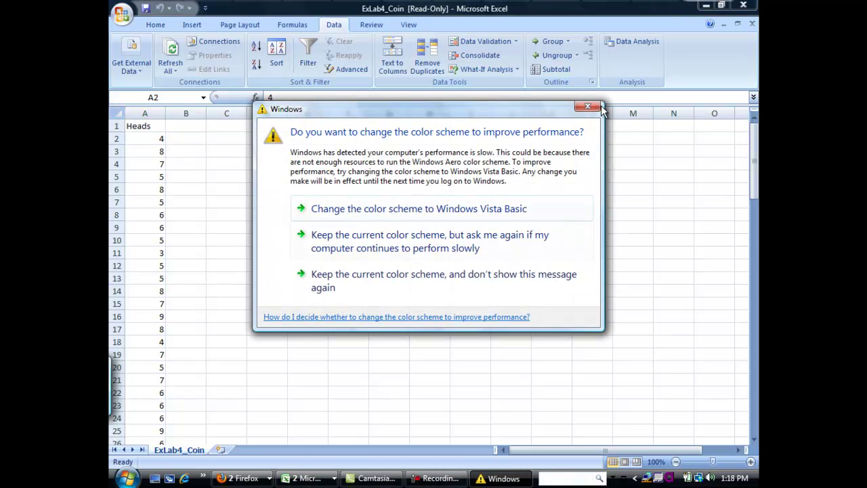
pyautogui.click(599, 107)
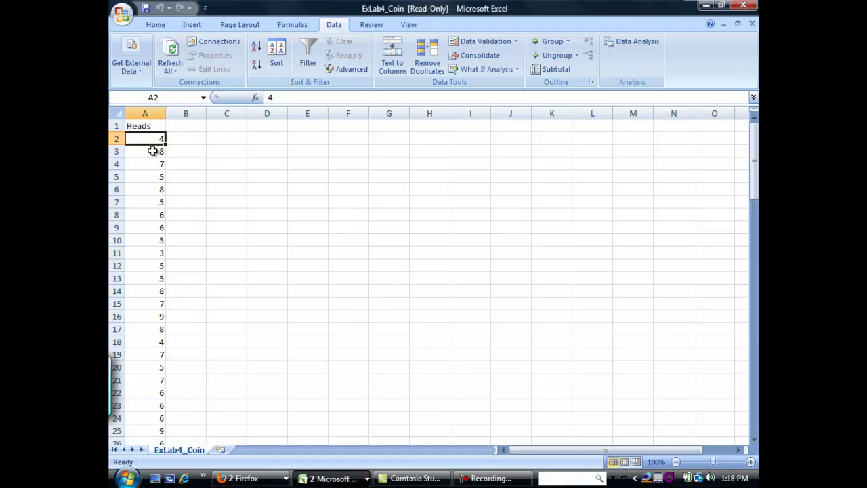
pyautogui.click(149, 153)
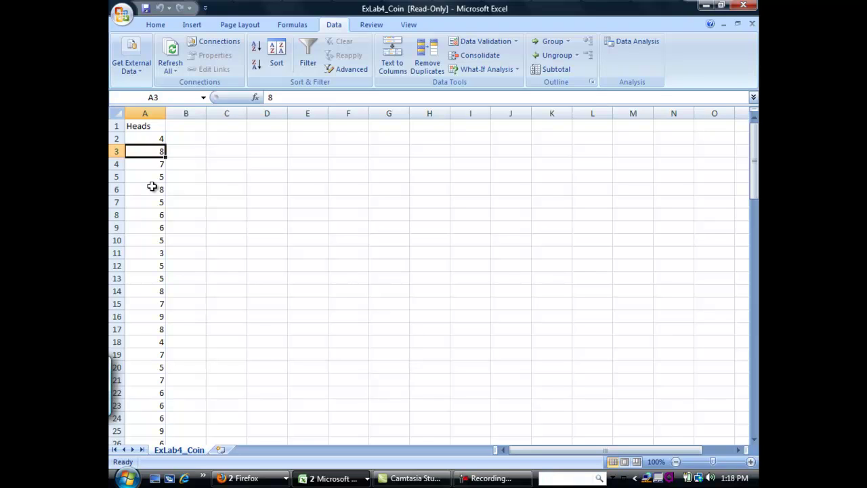
pyautogui.scroll(-3, 193, 206)
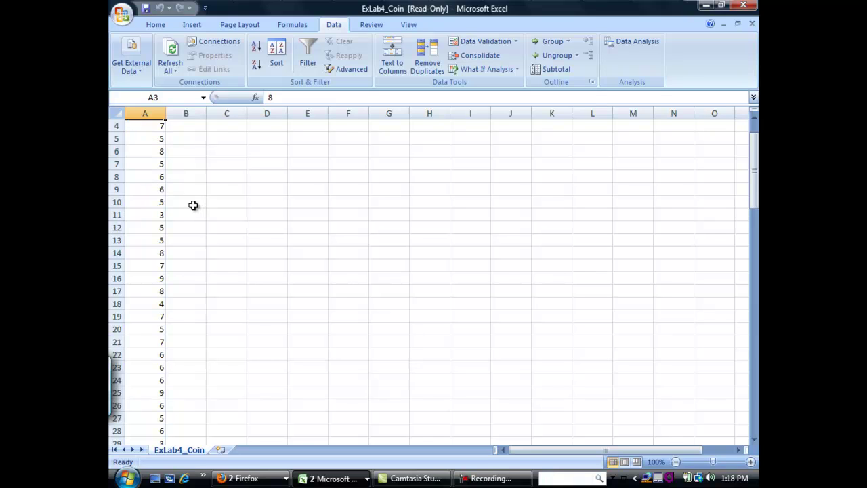
pyautogui.scroll(3, 193, 205)
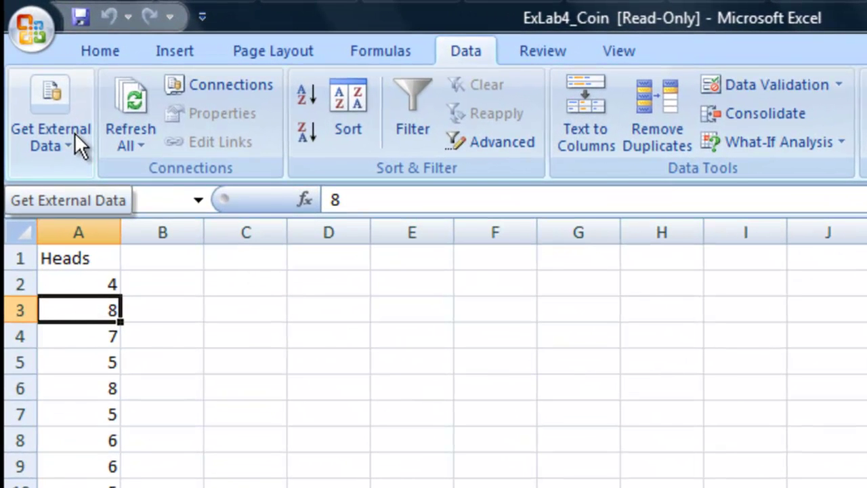
# Check in Excel Options that the Analysis ToolPak add-in is available
pyautogui.click(41, 33)
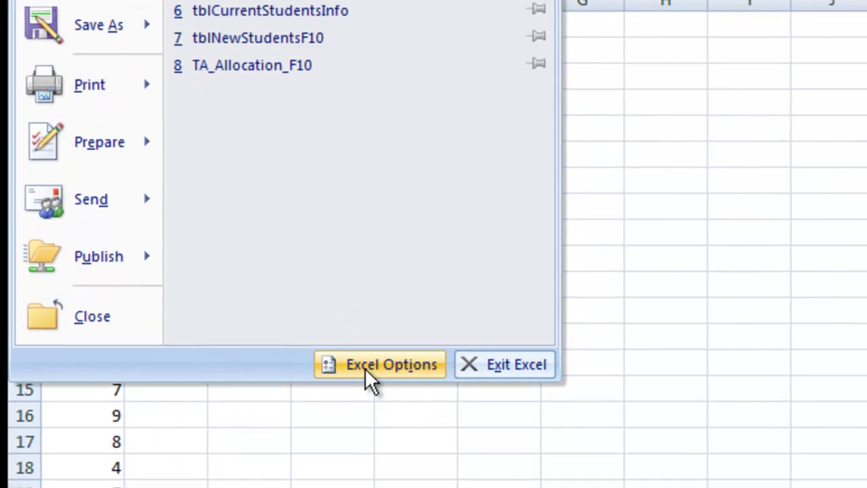
pyautogui.click(365, 367)
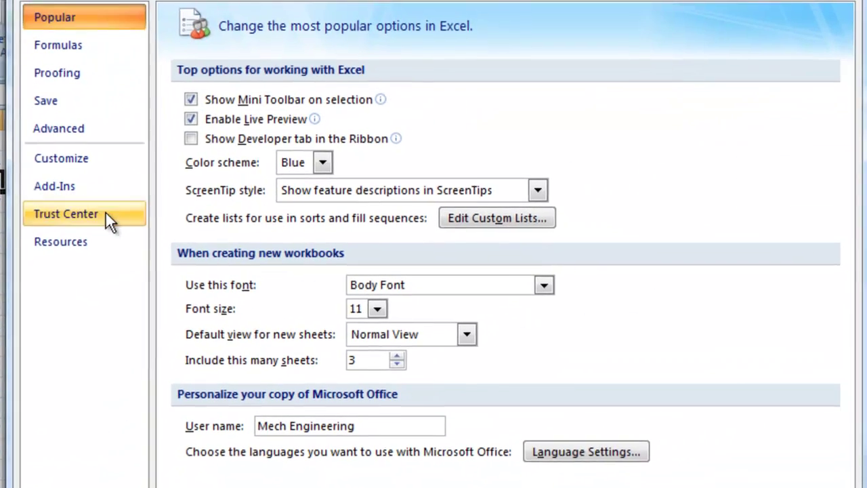
pyautogui.click(61, 188)
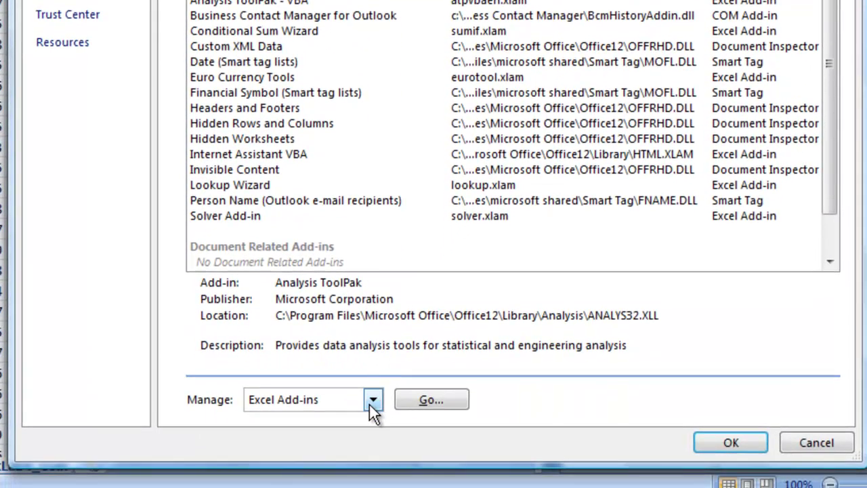
pyautogui.click(412, 400)
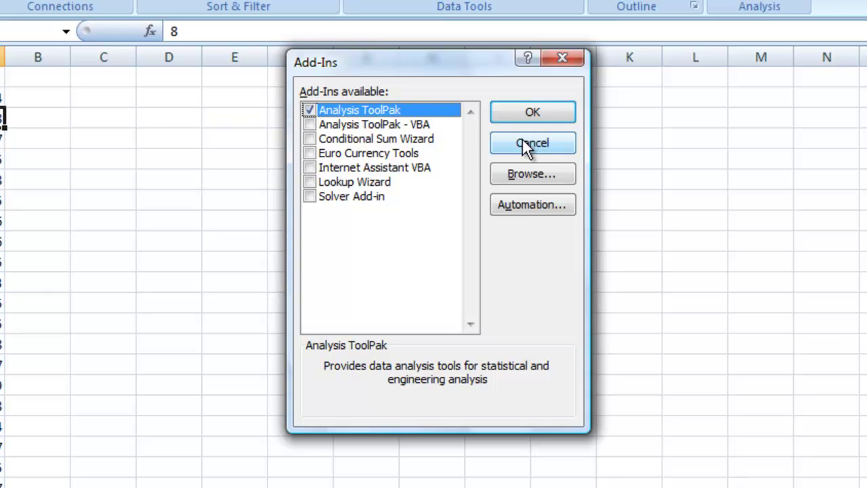
pyautogui.click(561, 59)
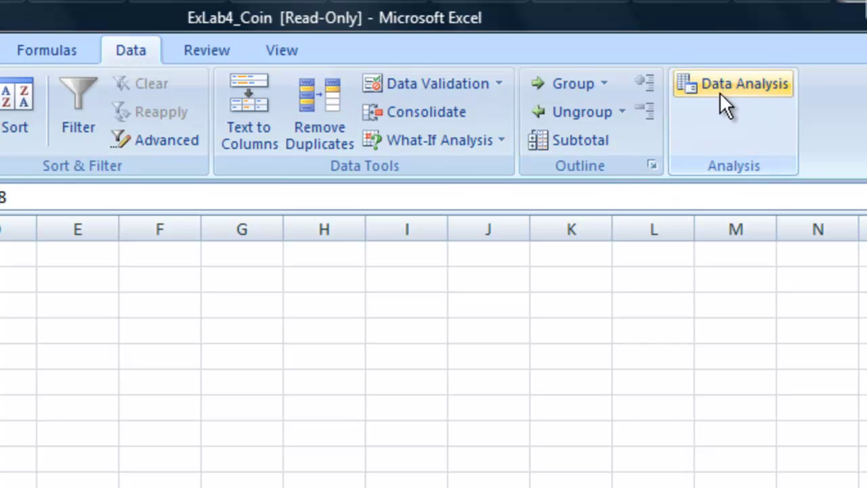
# Start the Data Analysis Histogram tool with input range A2:A101
pyautogui.click(743, 84)
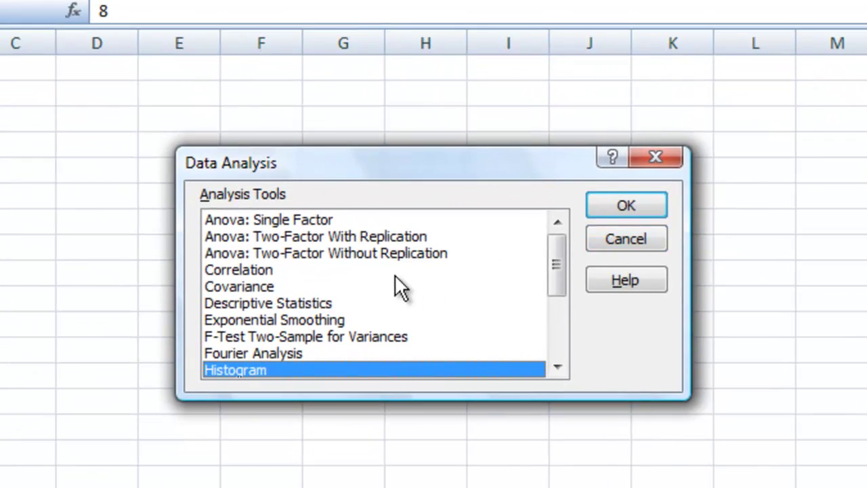
pyautogui.scroll(-1, 388, 288)
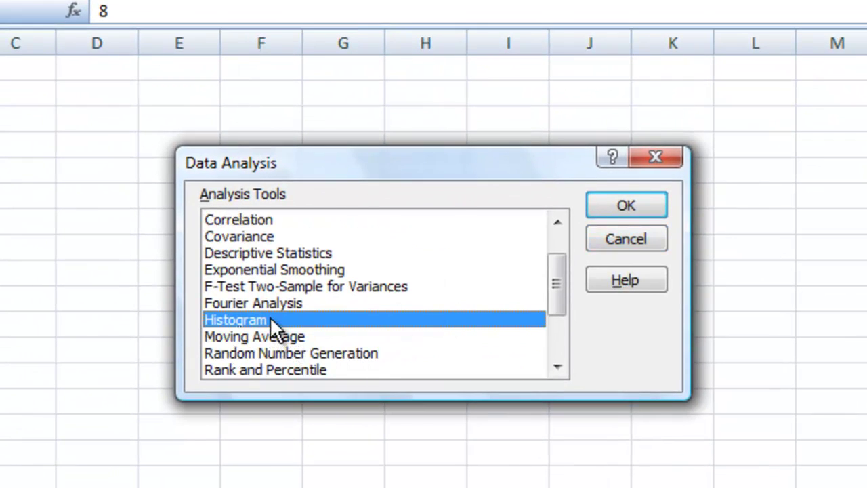
pyautogui.click(623, 204)
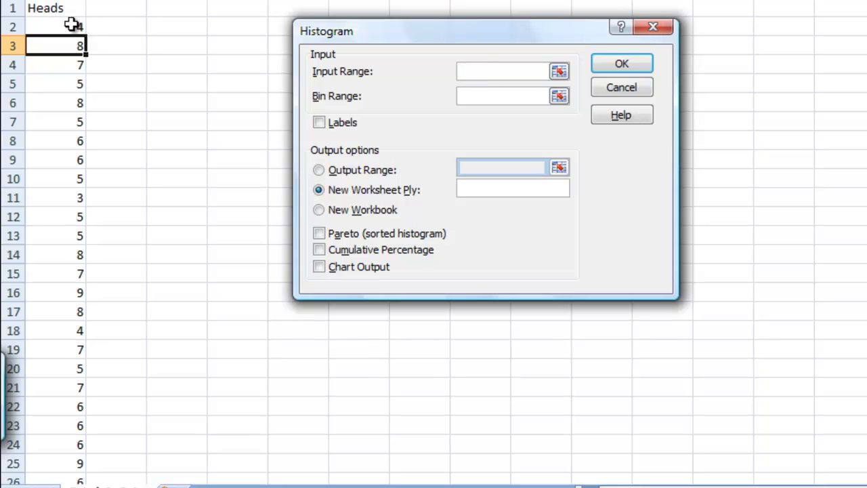
pyautogui.moveTo(71, 26); pyautogui.dragTo(64, 409)
pyautogui.scroll(1, 239, 181)
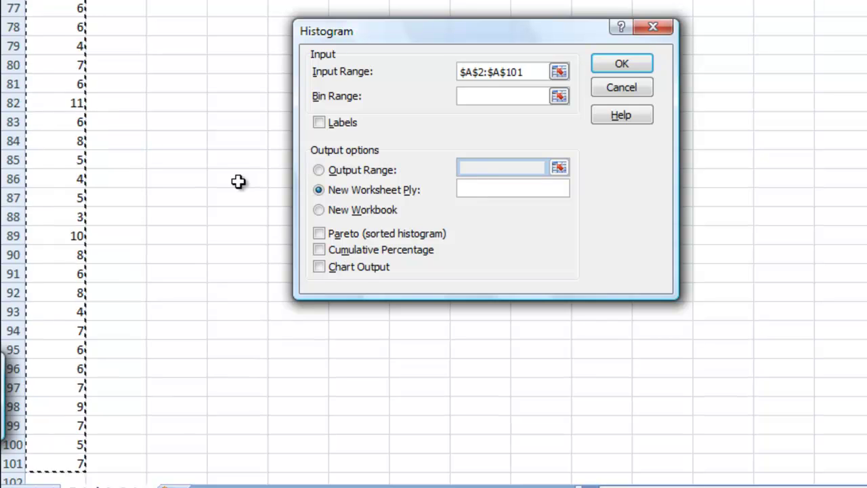
pyautogui.scroll(20, 238, 181)
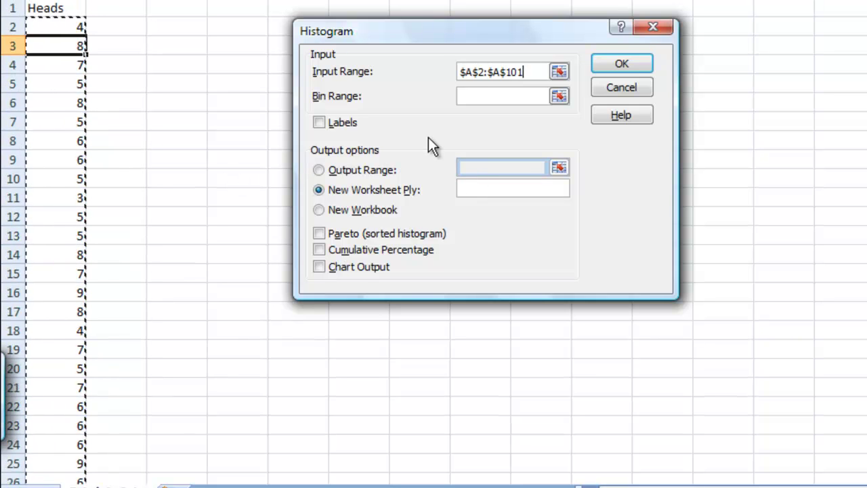
# Set the output to start at C2 with Chart Output checked, and run the histogram
pyautogui.click(319, 170)
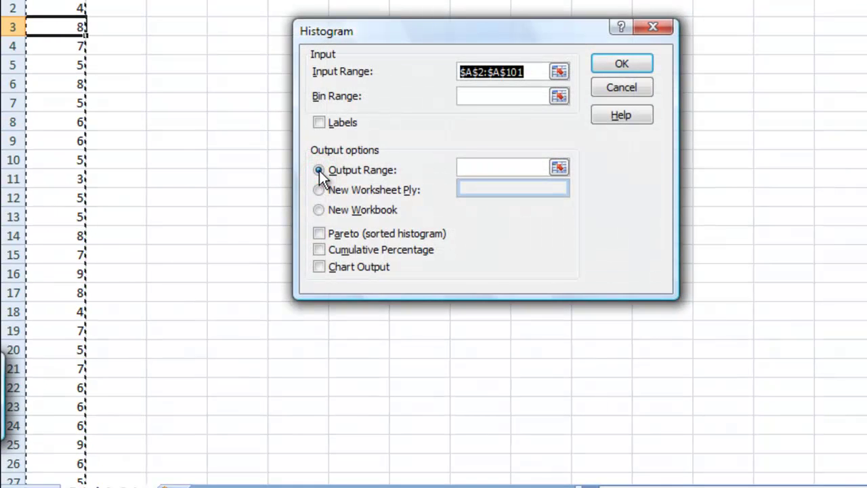
pyautogui.click(467, 170)
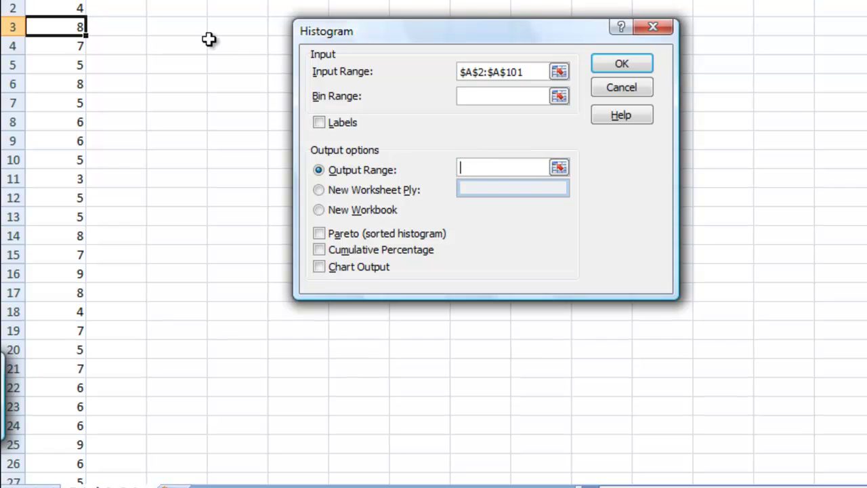
pyautogui.click(182, 9)
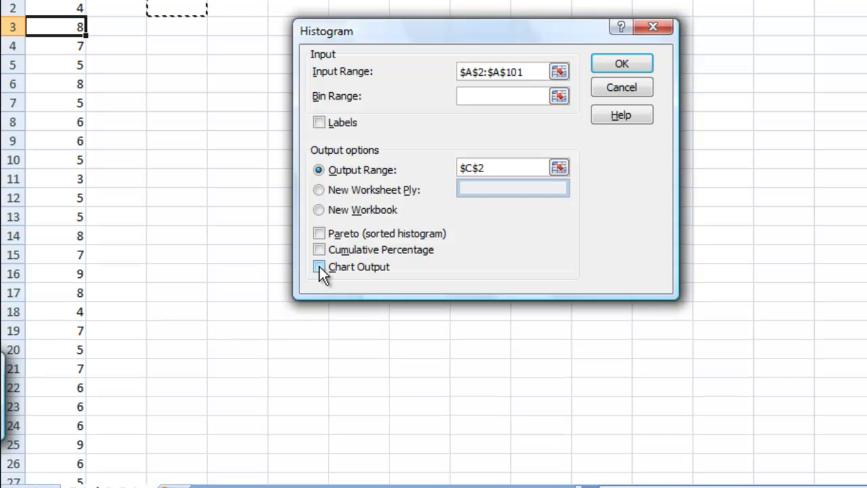
pyautogui.click(318, 267)
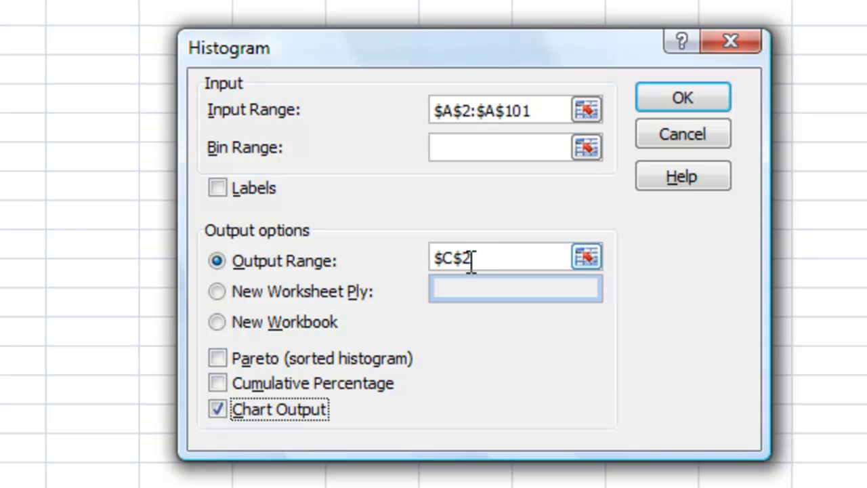
pyautogui.click(685, 93)
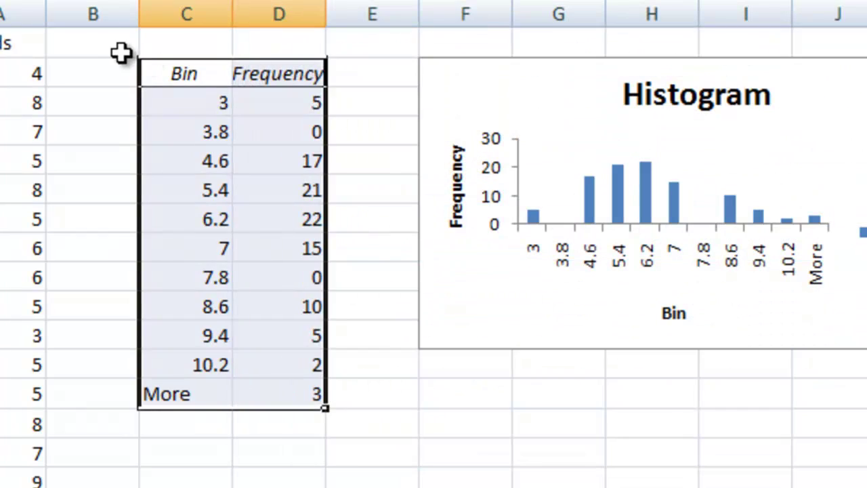
# Head column B 'Bin Range', enter starting bins 0 and 1, and select them to fill down
pyautogui.click(93, 42)
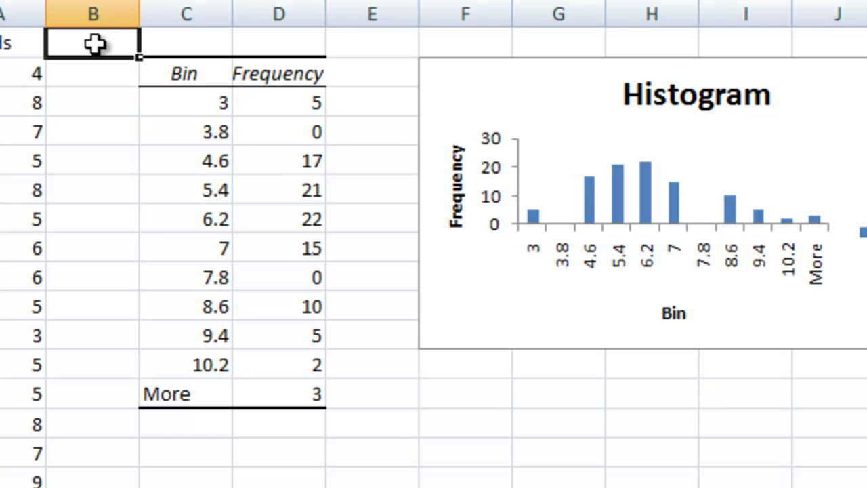
pyautogui.write('Bi')
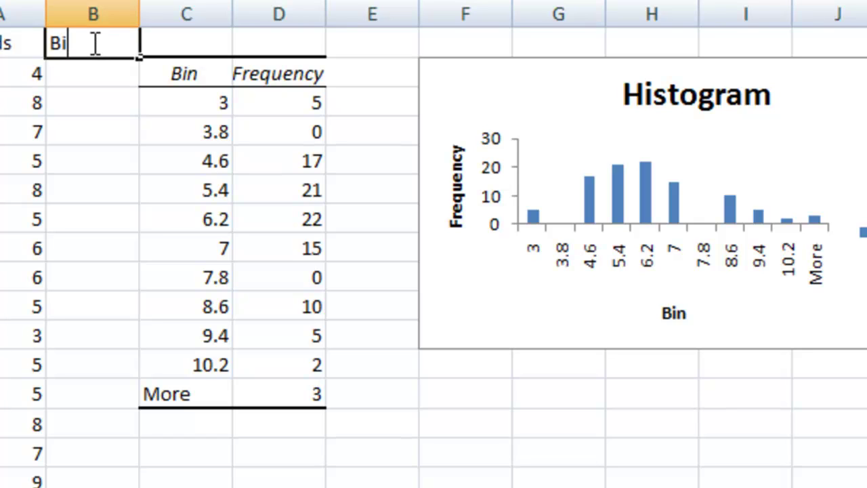
pyautogui.write('n Rangew')
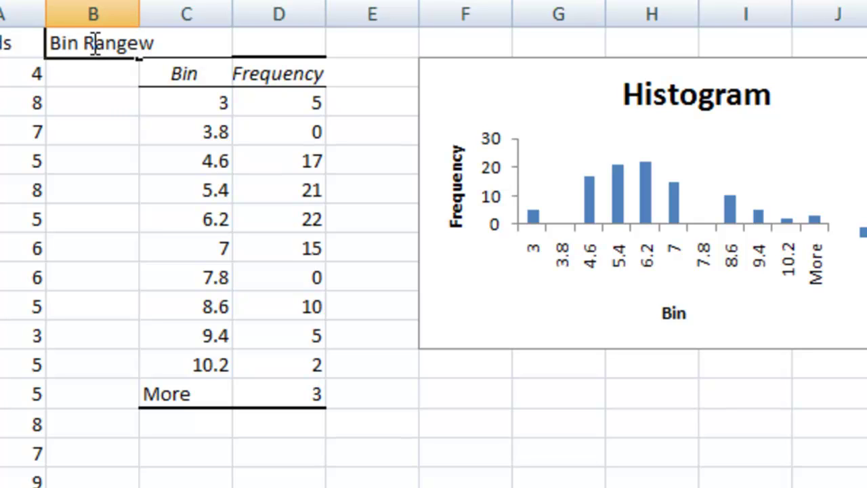
pyautogui.press('BackSpace')
pyautogui.click(110, 77)
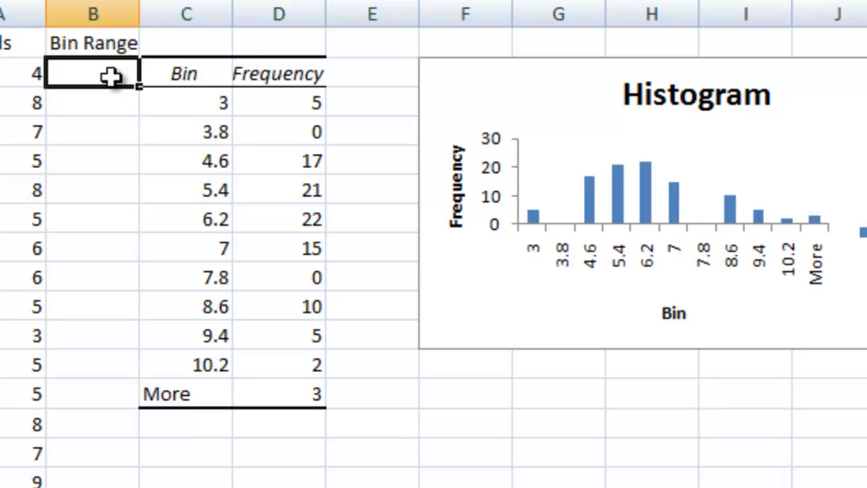
pyautogui.write('0')
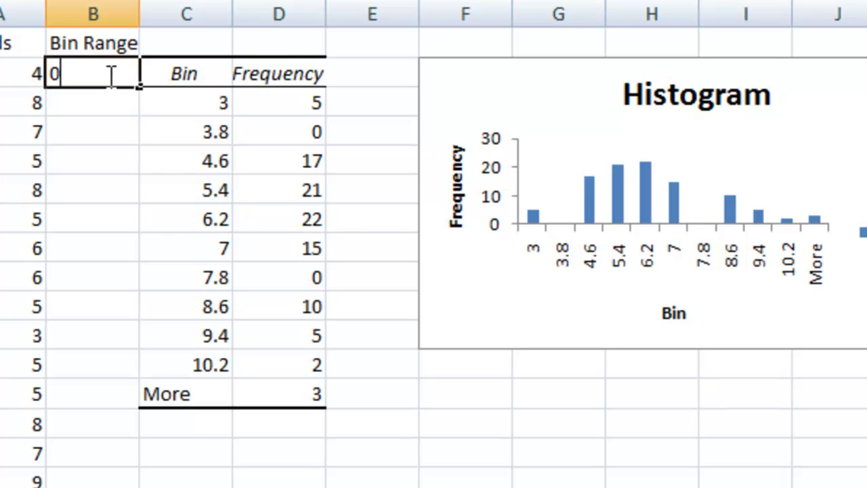
pyautogui.press('Return')
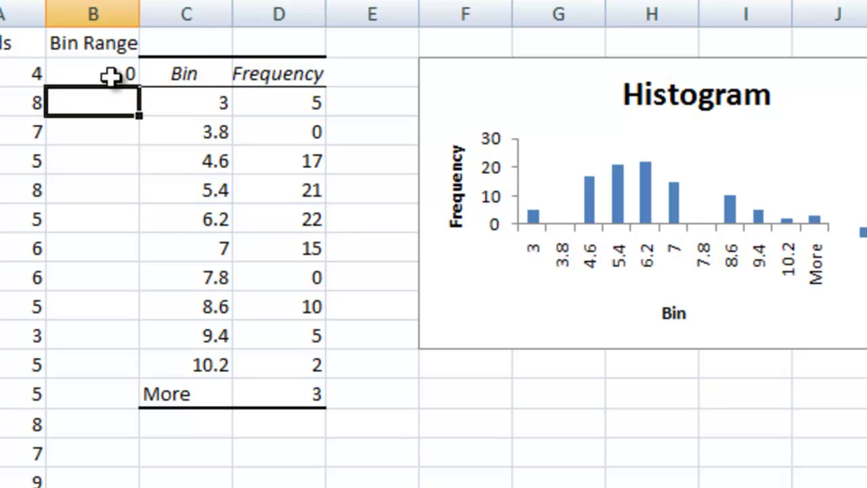
pyautogui.write('1')
pyautogui.press('Return')
pyautogui.moveTo(110, 76); pyautogui.dragTo(114, 450)
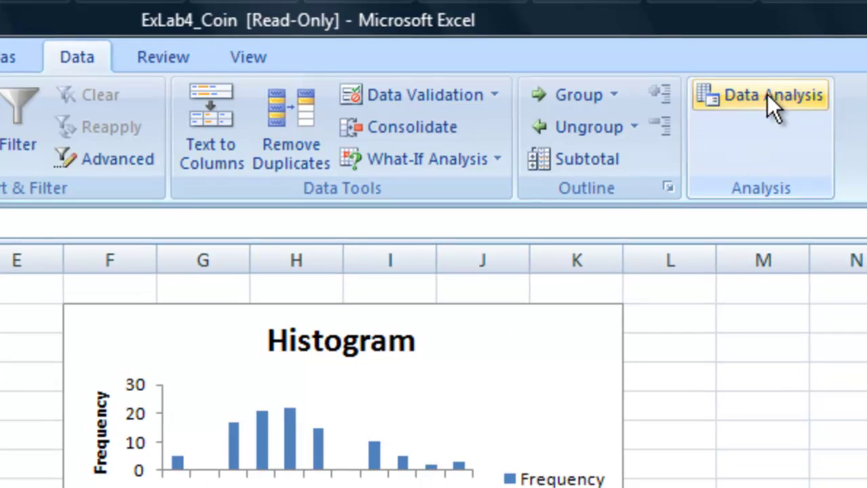
# Run the Histogram tool again with bin range B2:B14 and output starting at C15
pyautogui.click(768, 94)
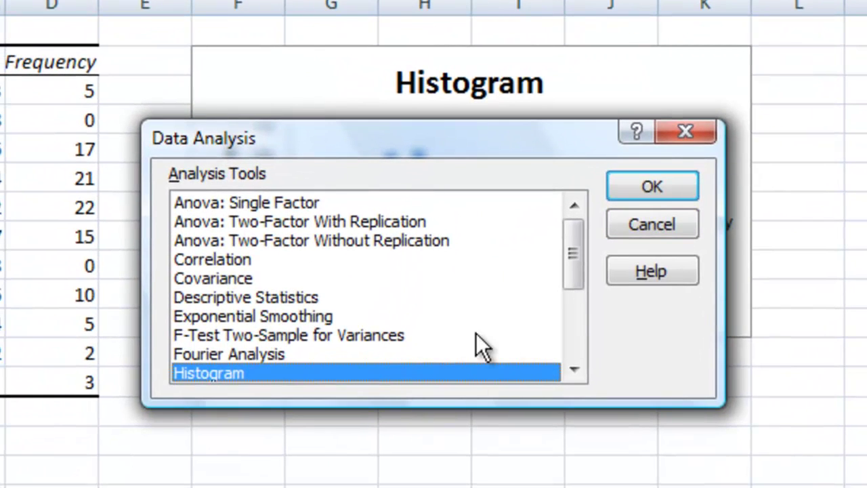
pyautogui.click(671, 189)
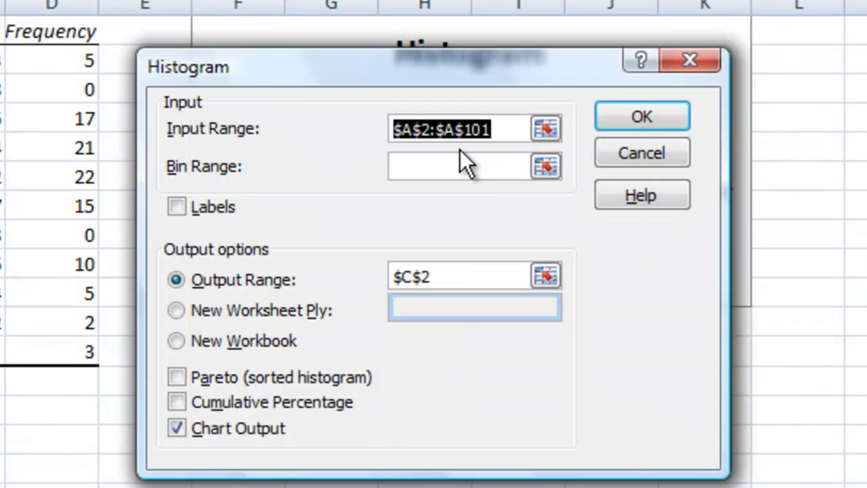
pyautogui.click(402, 167)
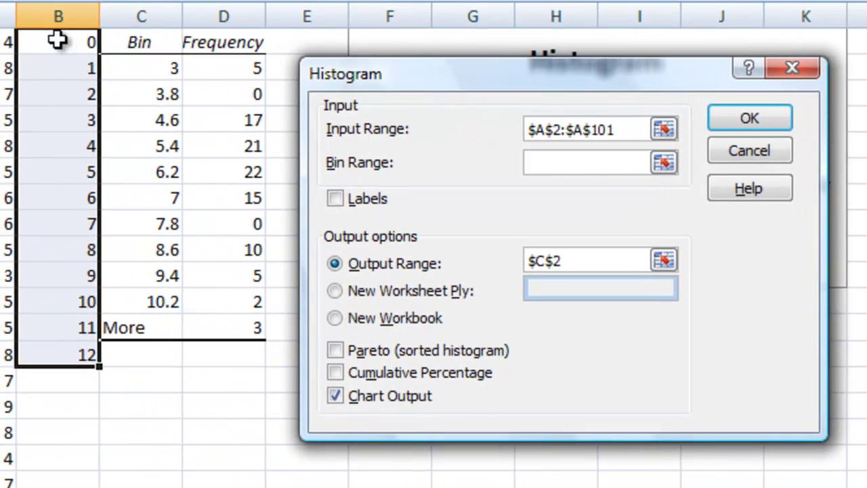
pyautogui.moveTo(57, 41); pyautogui.dragTo(56, 352)
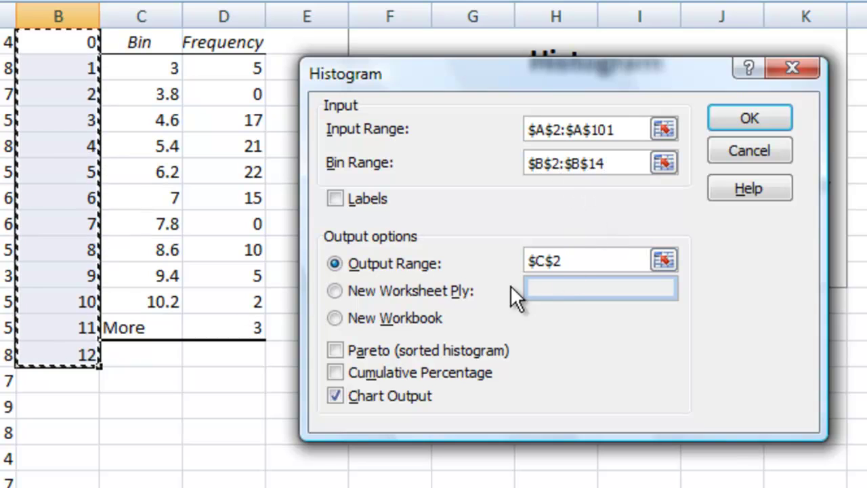
pyautogui.doubleClick(581, 261)
pyautogui.press('BackSpace')
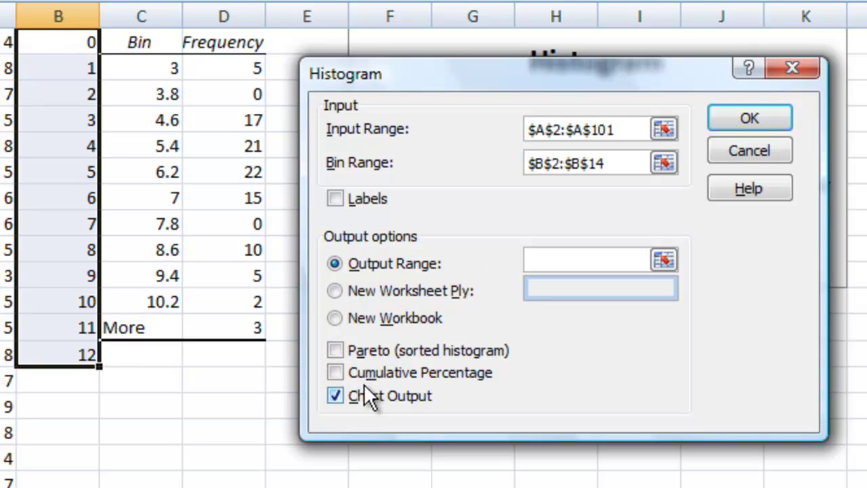
pyautogui.click(143, 387)
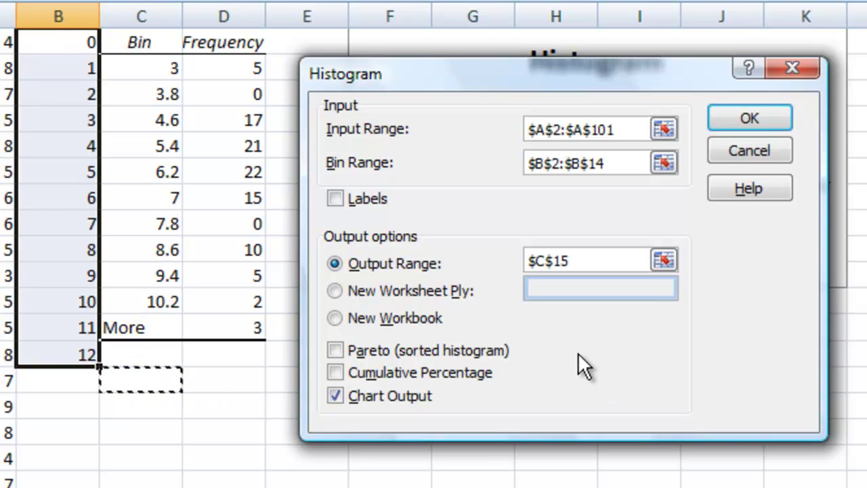
pyautogui.click(752, 119)
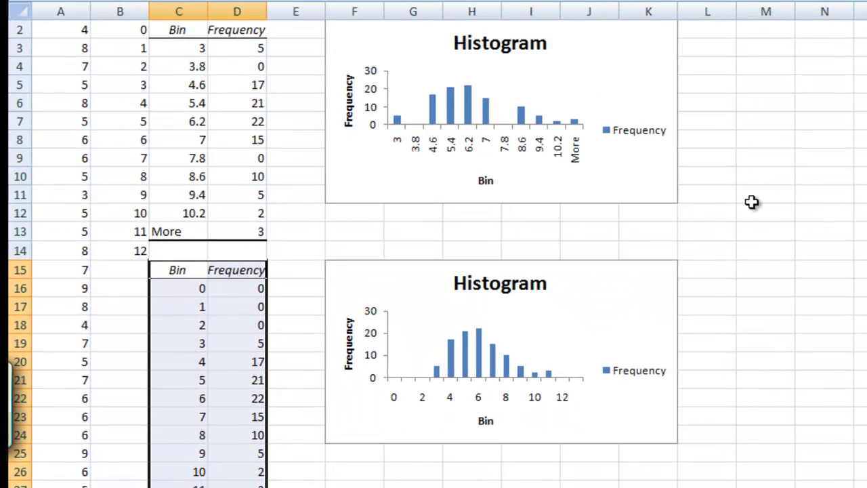
pyautogui.scroll(-1, 752, 203)
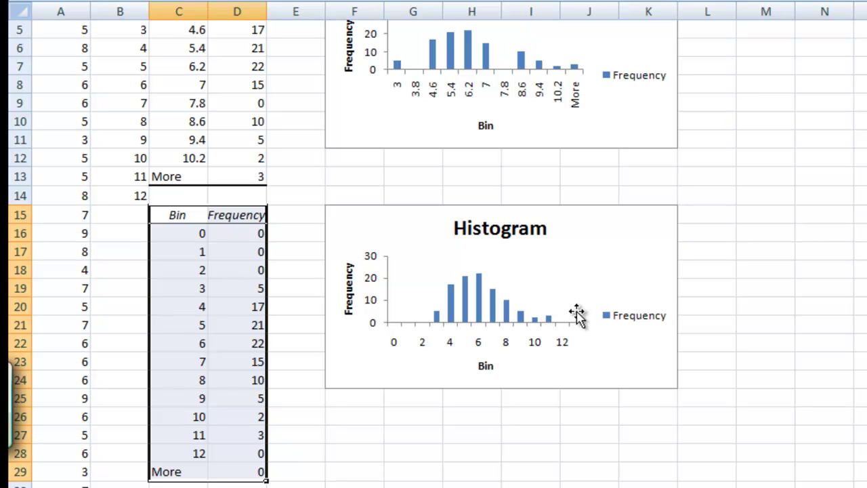
pyautogui.scroll(2, 576, 313)
pyautogui.scroll(-1, 575, 311)
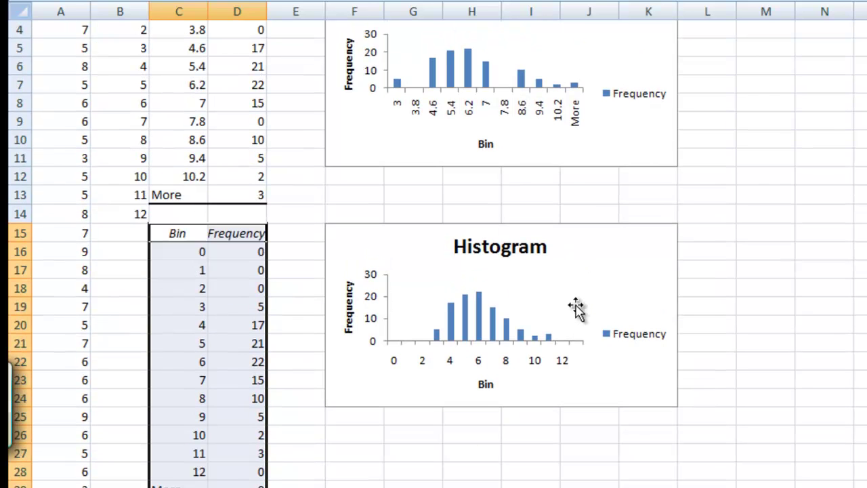
# Delete the second chart's Frequency legend and change its title to 'Number of Heads in 12 Tosses'
pyautogui.click(643, 336)
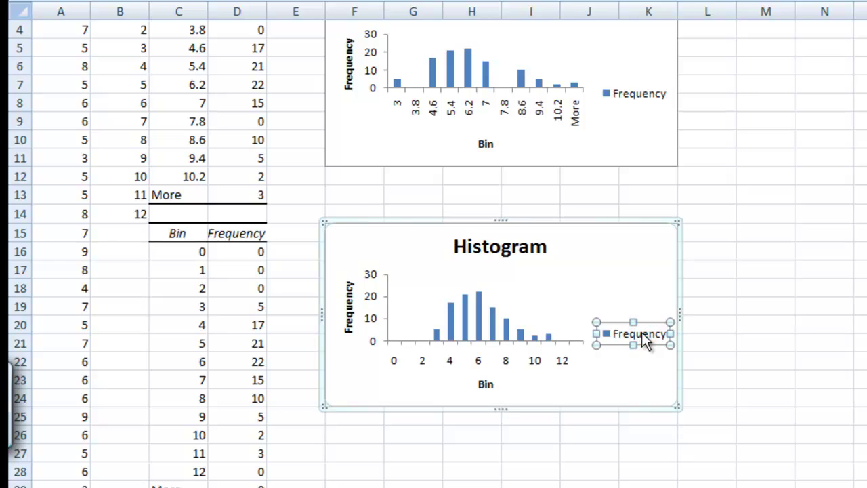
pyautogui.press('Delete')
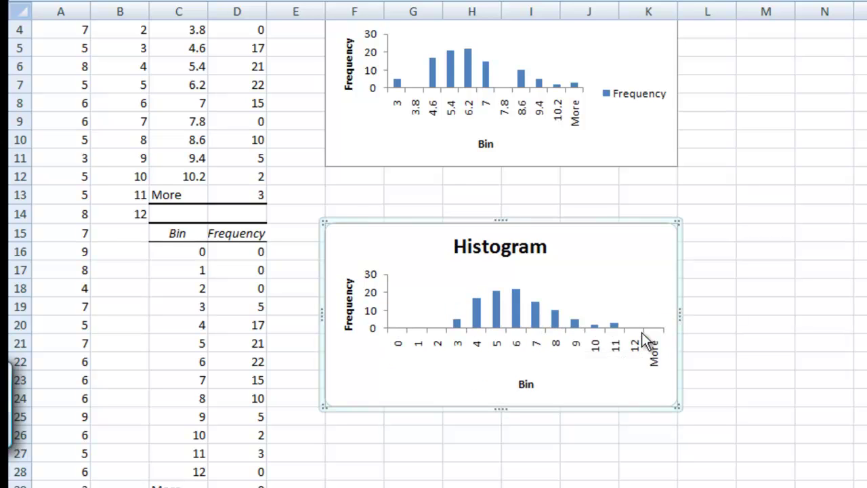
pyautogui.click(503, 245)
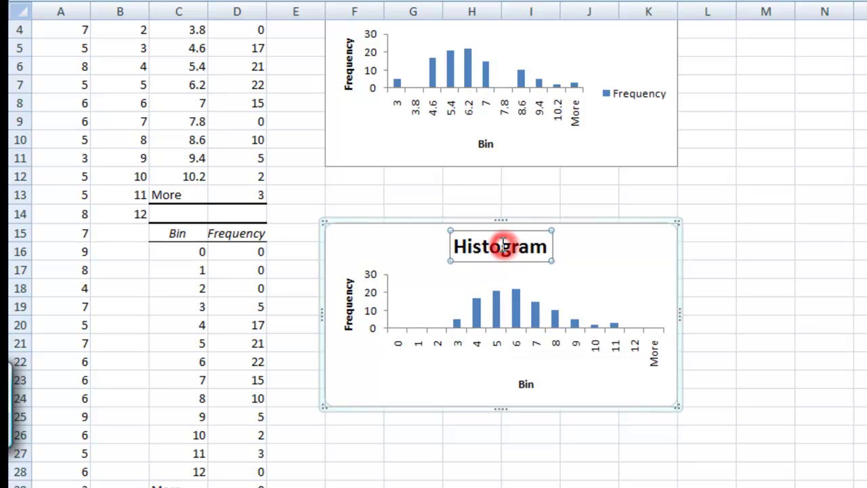
pyautogui.click(548, 249)
pyautogui.moveTo(547, 247); pyautogui.dragTo(423, 247)
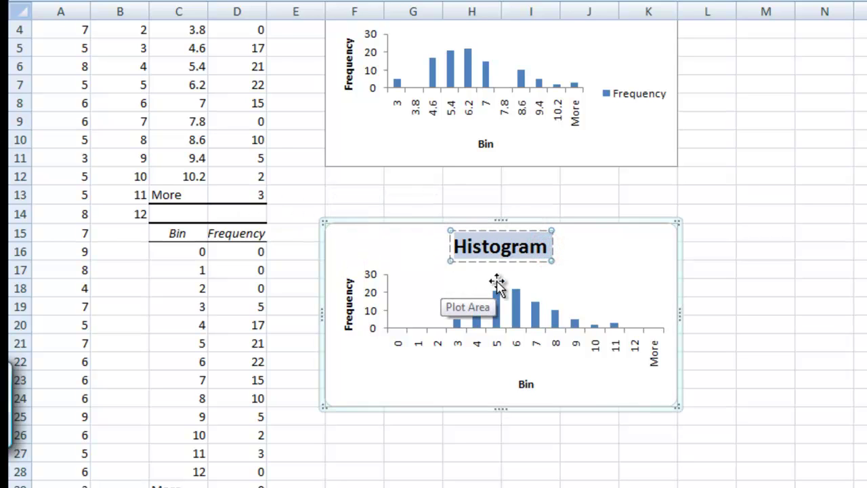
pyautogui.write('Number')
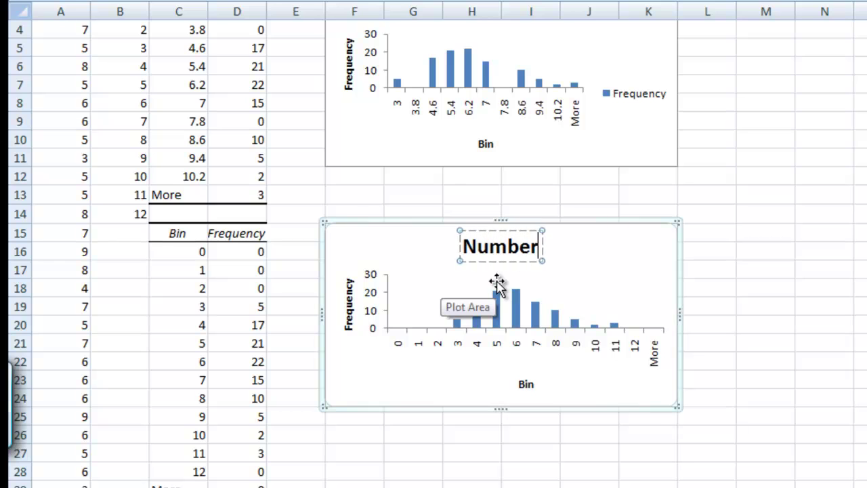
pyautogui.write(' of Heads')
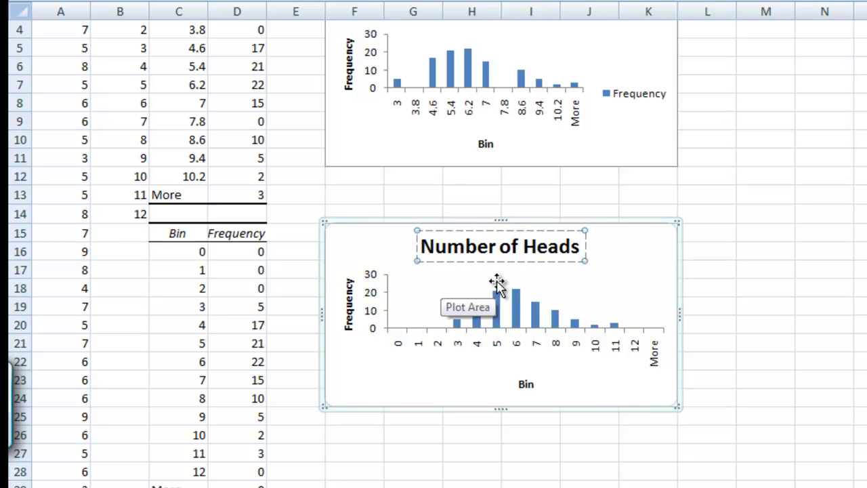
pyautogui.write(' in 12')
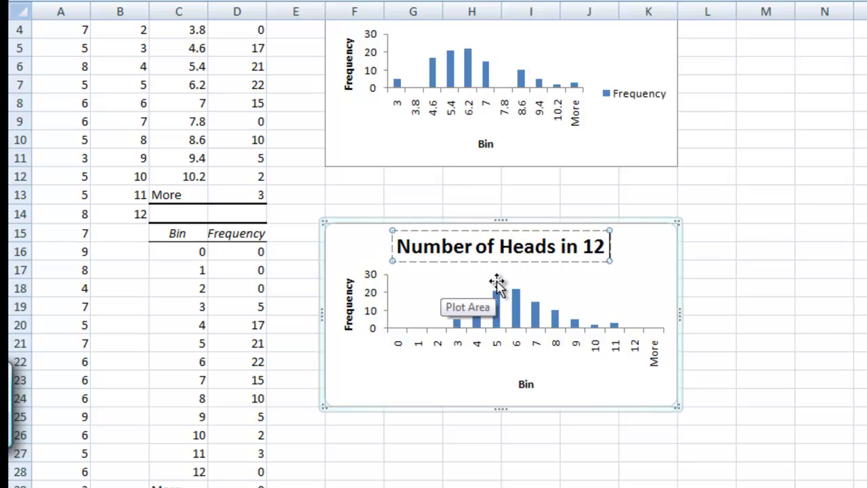
pyautogui.write(' Tosses')
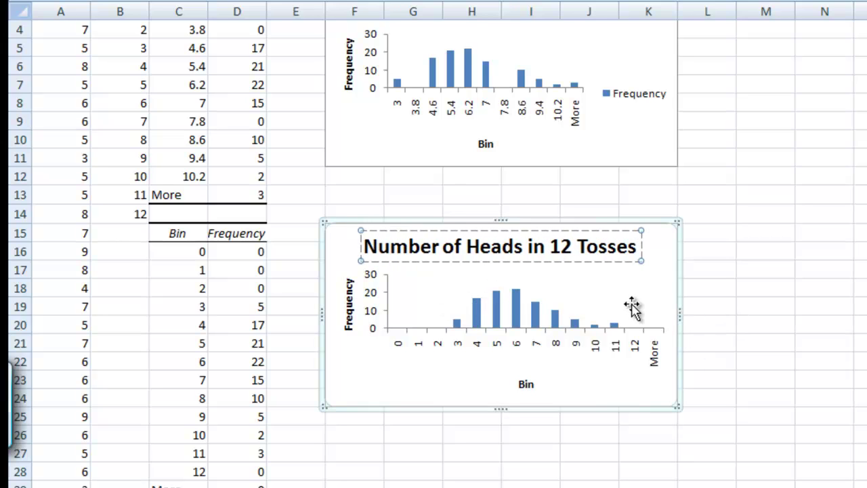
pyautogui.click(724, 323)
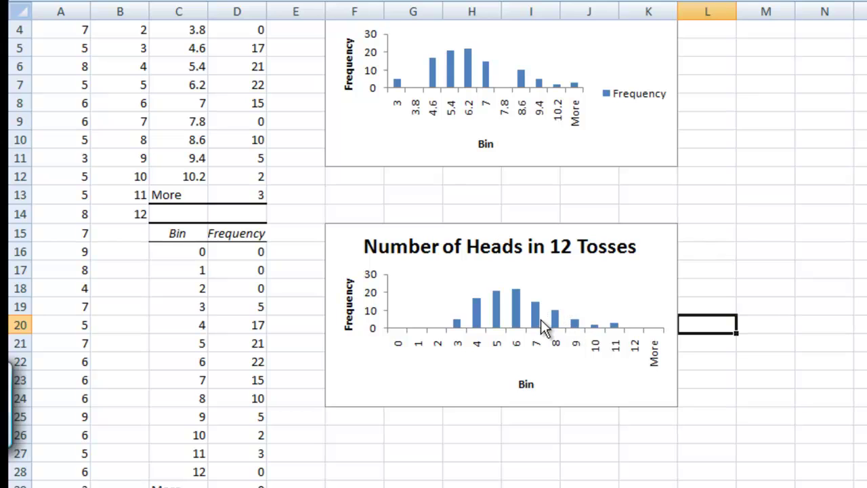
pyautogui.click(508, 377)
# Stretch the 'Number of Heads in 12 Tosses' chart downward so its frequency axis runs 0 to 25
pyautogui.moveTo(501, 408); pyautogui.dragTo(502, 478)
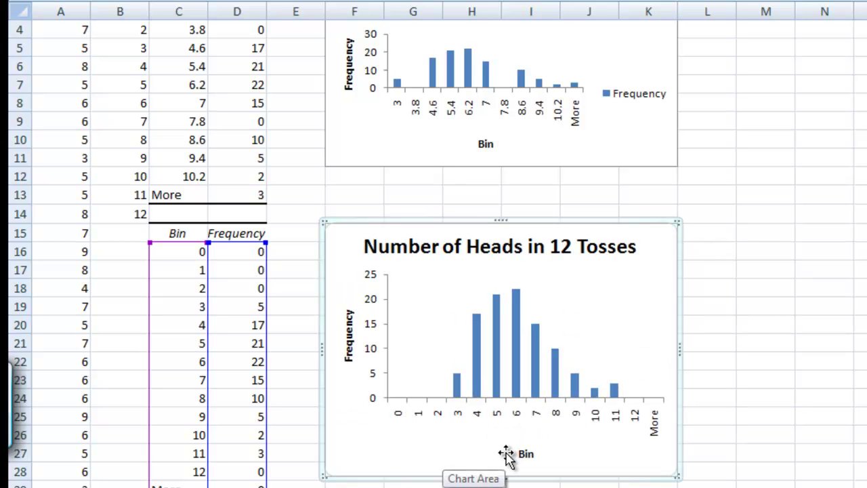